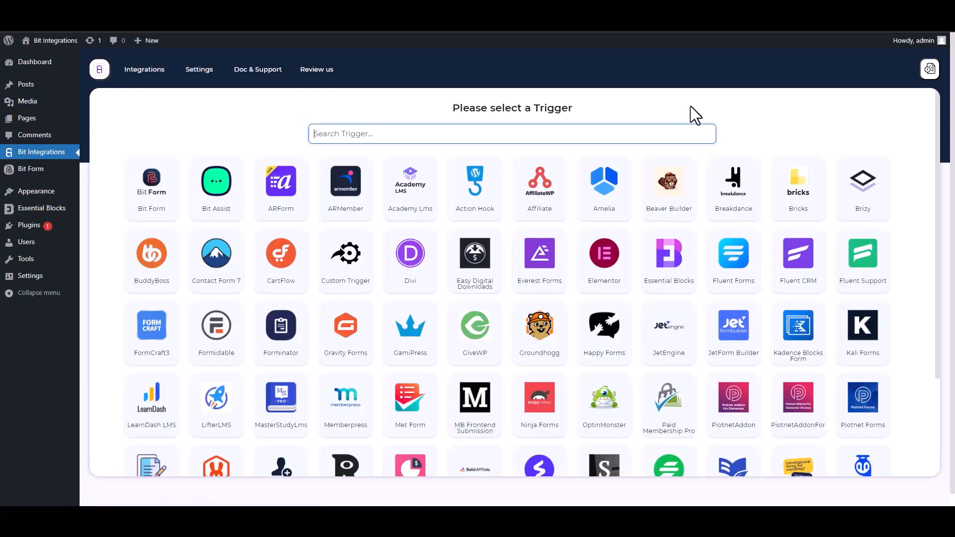
# Search the triggers for Essential Blocks, select it, and start fetching its form data.
pyautogui.write('ess')
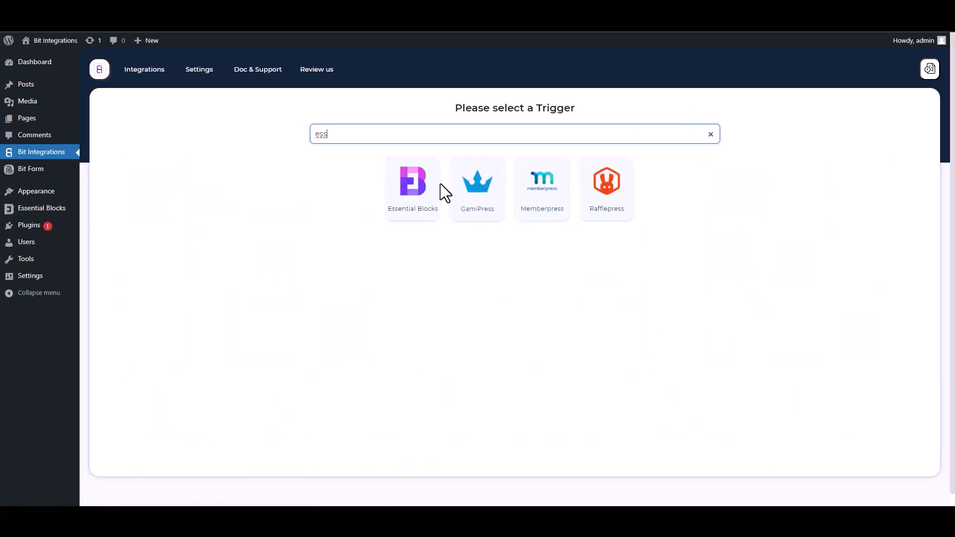
pyautogui.click(404, 213)
pyautogui.click(513, 236)
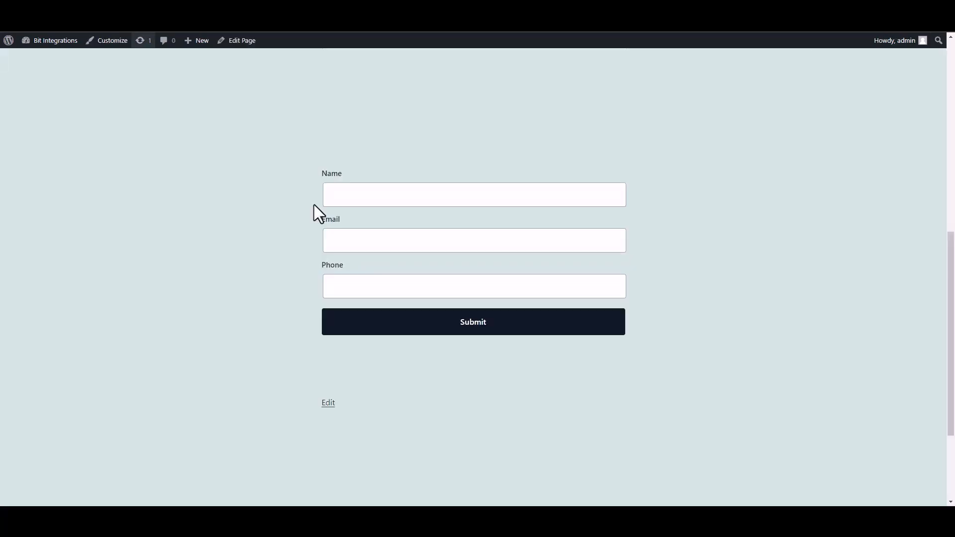
# Fill the Essential Blocks form with name test, a test e-mail address and a phone number, and submit it.
pyautogui.click(409, 202)
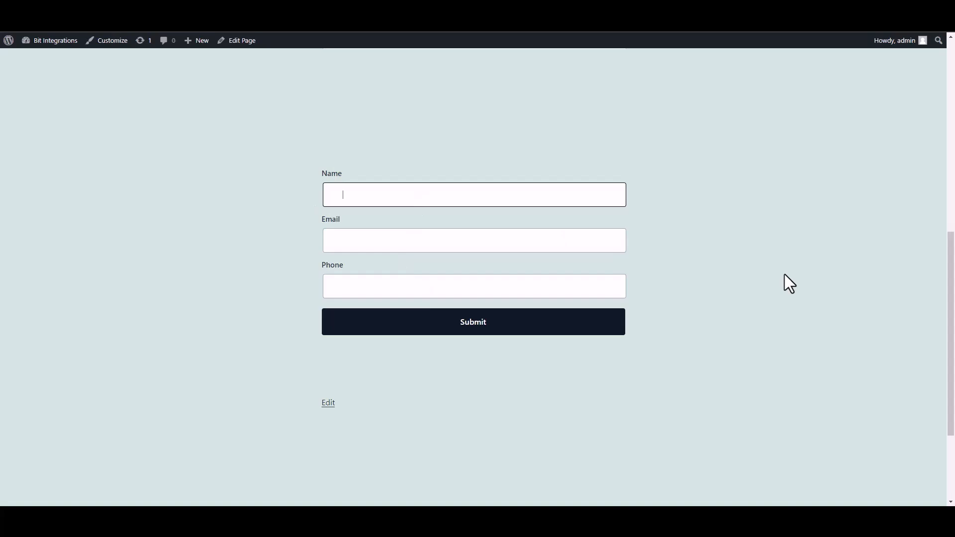
pyautogui.write('test')
pyautogui.click(571, 244)
pyautogui.write('test@gmail.com')
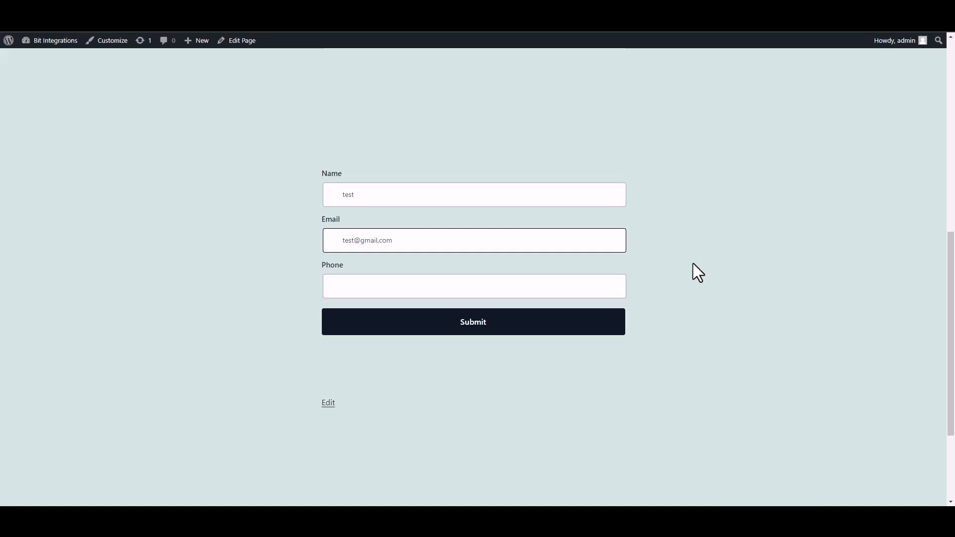
pyautogui.click(576, 291)
pyautogui.write('58566255')
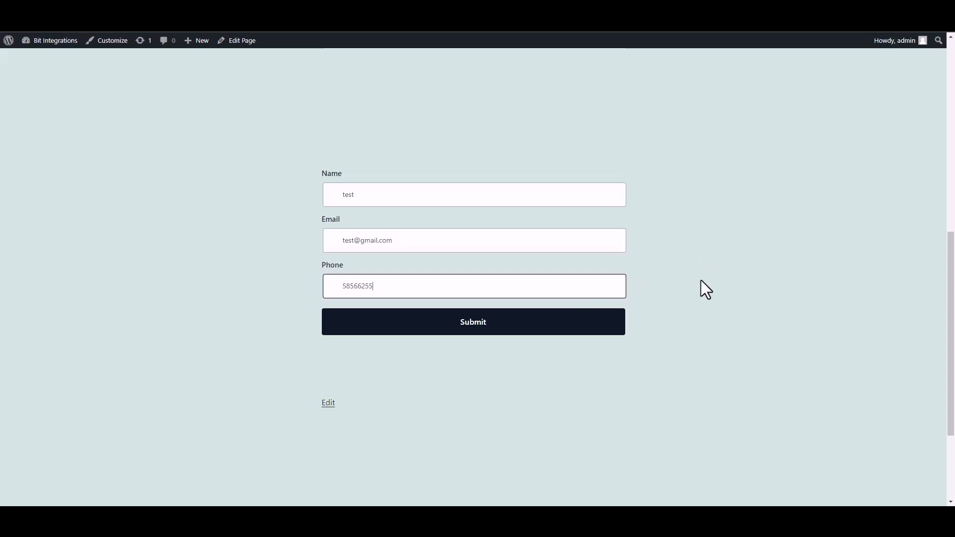
pyautogui.click(617, 329)
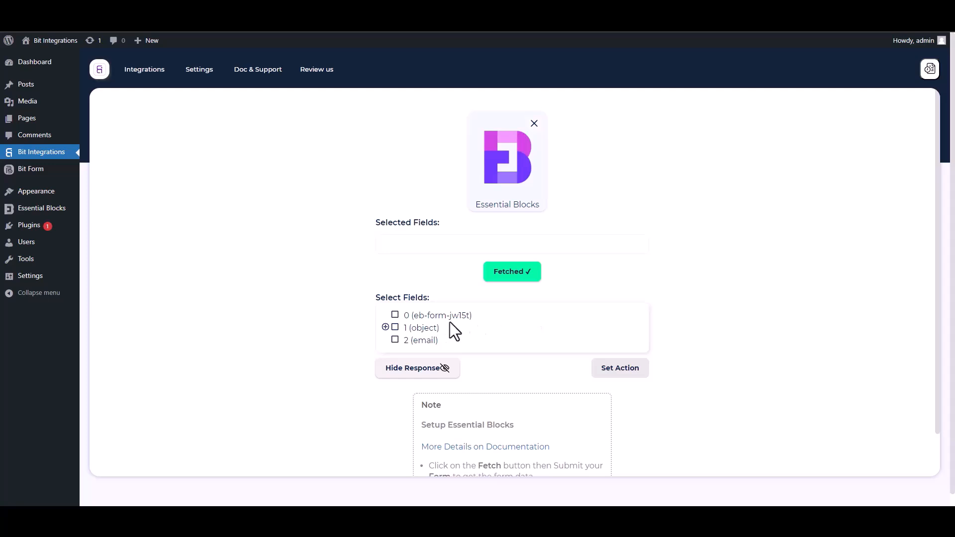
# Select field 0 and the Name, Email and Phone fields inside object 1 from the fetched response.
pyautogui.moveTo(474, 316); pyautogui.dragTo(400, 317)
pyautogui.click(404, 317)
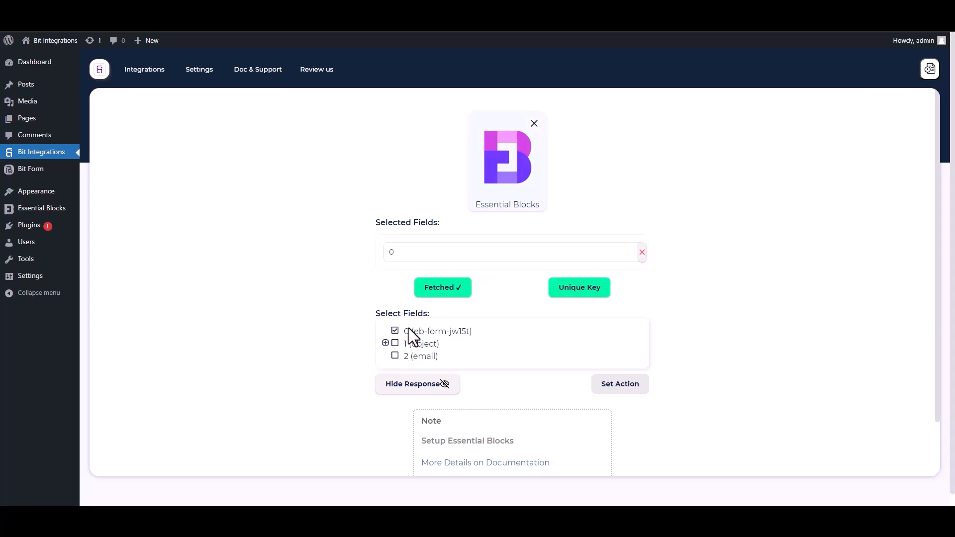
pyautogui.click(386, 343)
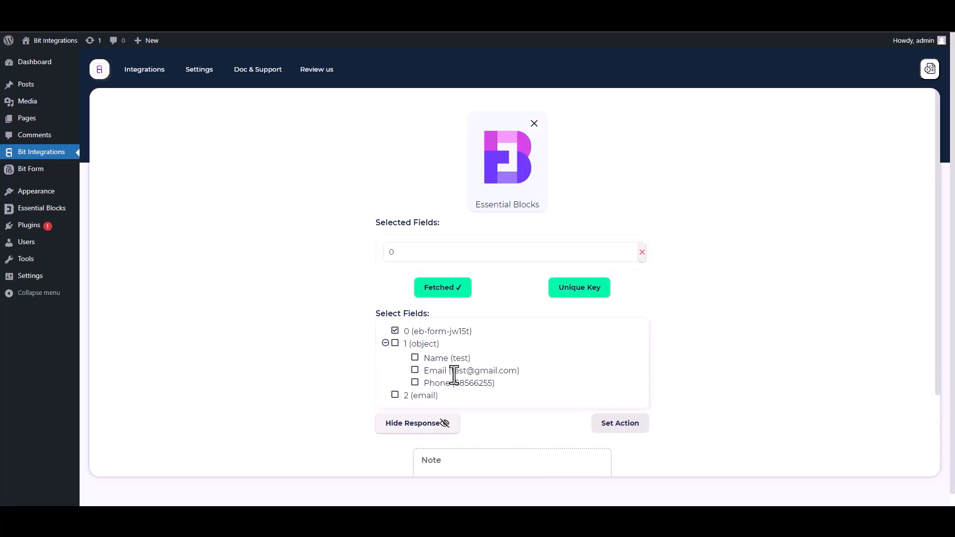
pyautogui.click(416, 359)
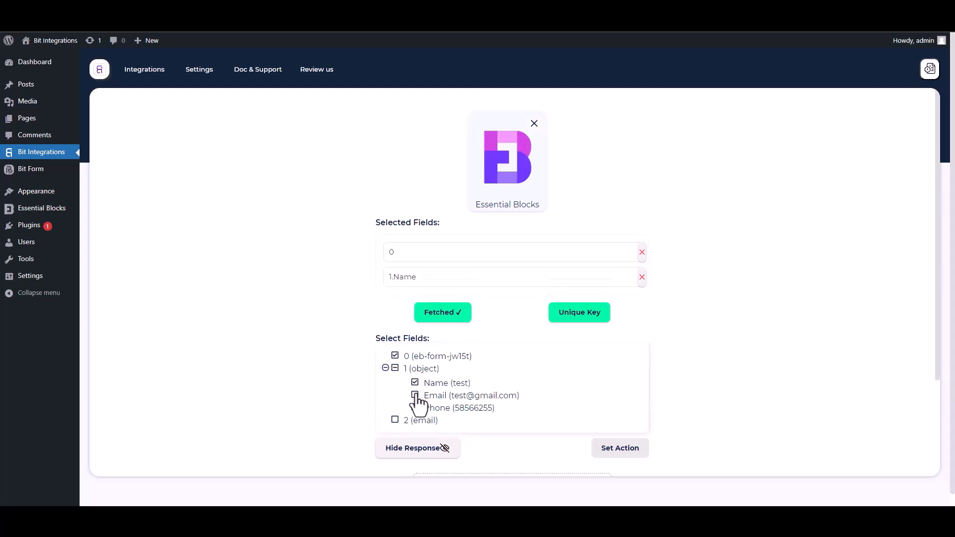
pyautogui.click(416, 396)
pyautogui.click(415, 432)
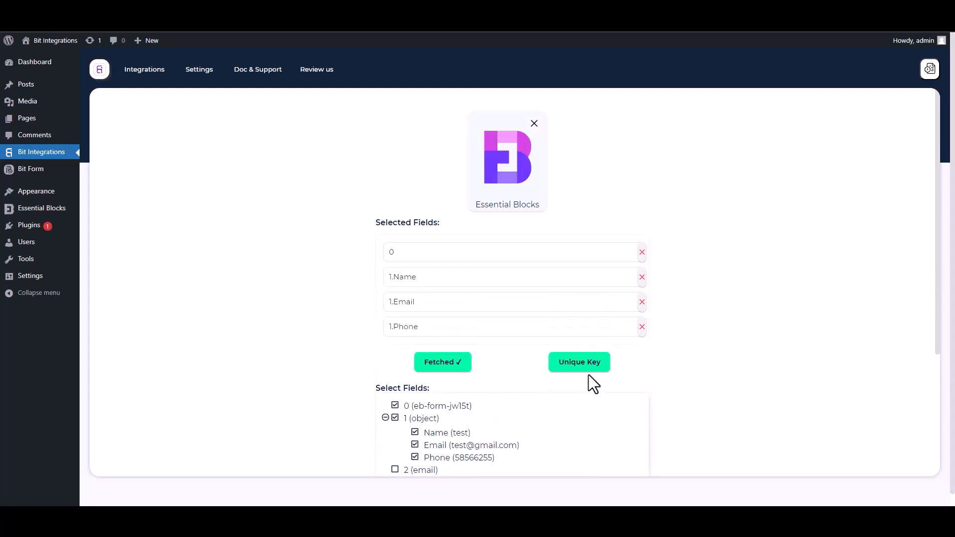
# Set the unique primary key to field 0.
pyautogui.scroll(-2, 937, 329)
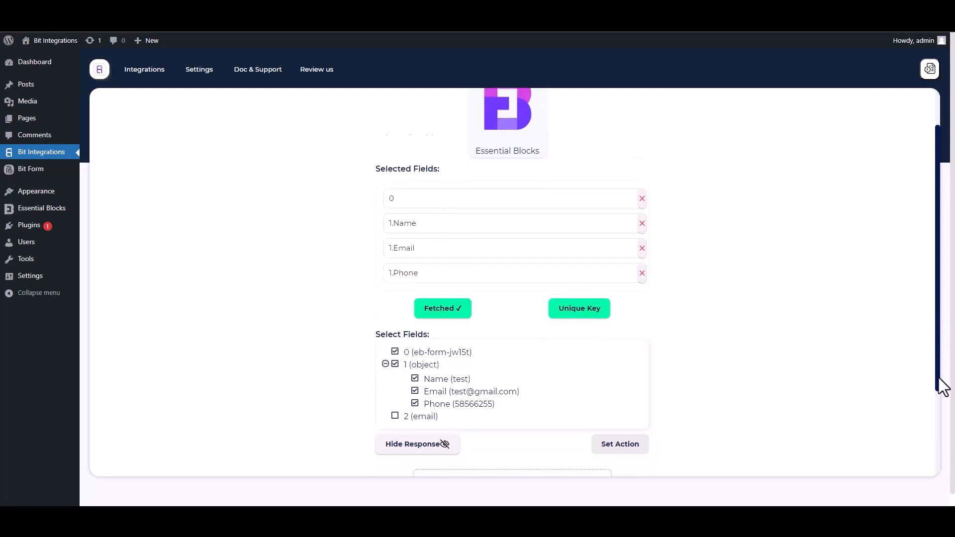
pyautogui.click(583, 270)
pyautogui.click(471, 274)
pyautogui.click(402, 298)
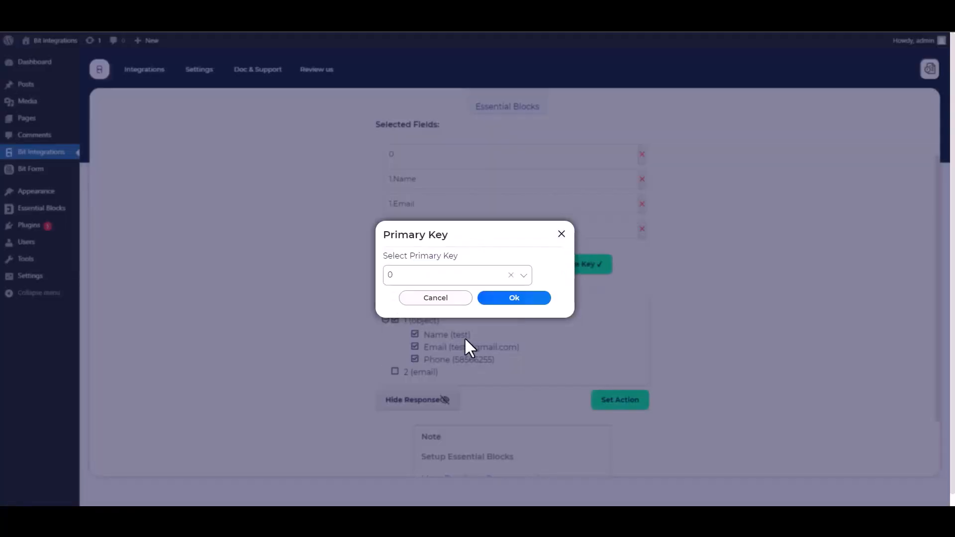
pyautogui.click(511, 301)
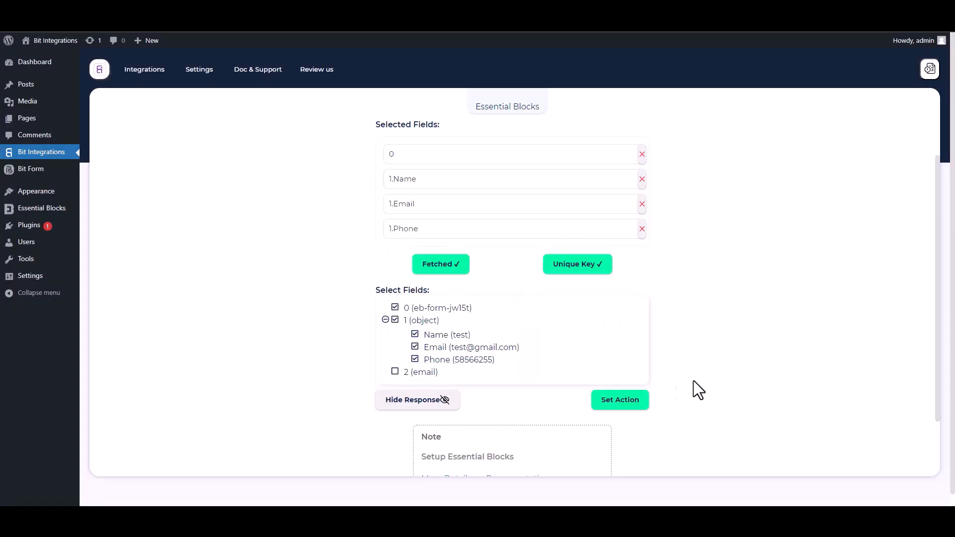
# Proceed to setting the action and choose Discord from the action list.
pyautogui.click(645, 403)
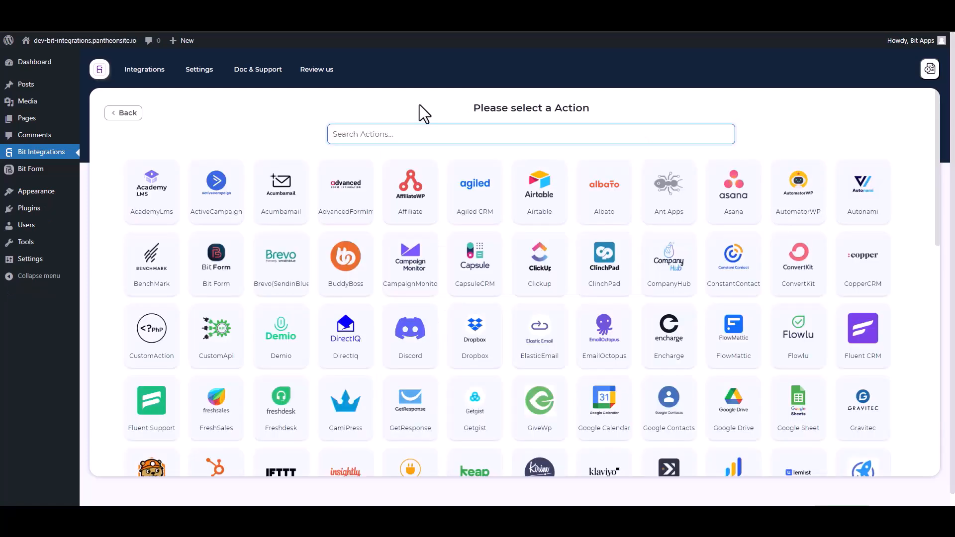
pyautogui.write('dis')
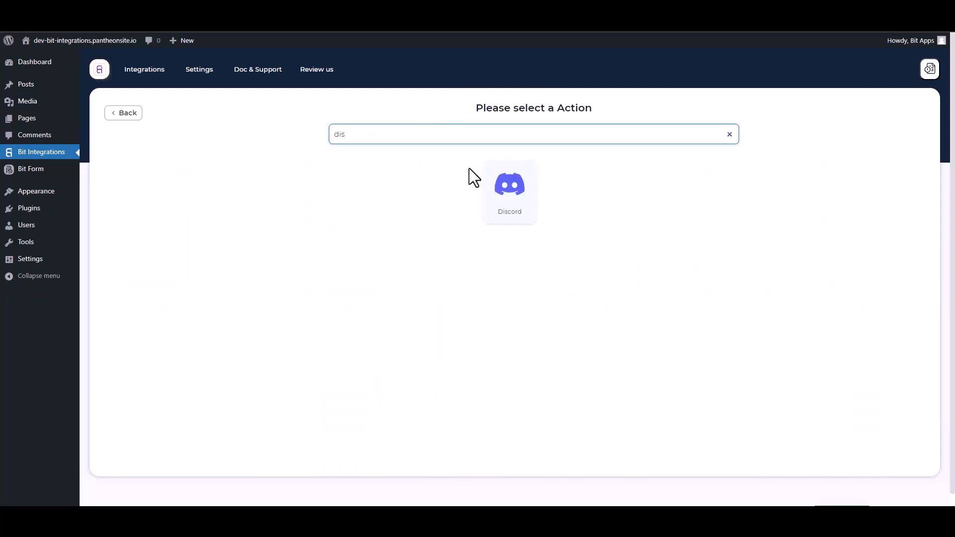
pyautogui.click(526, 214)
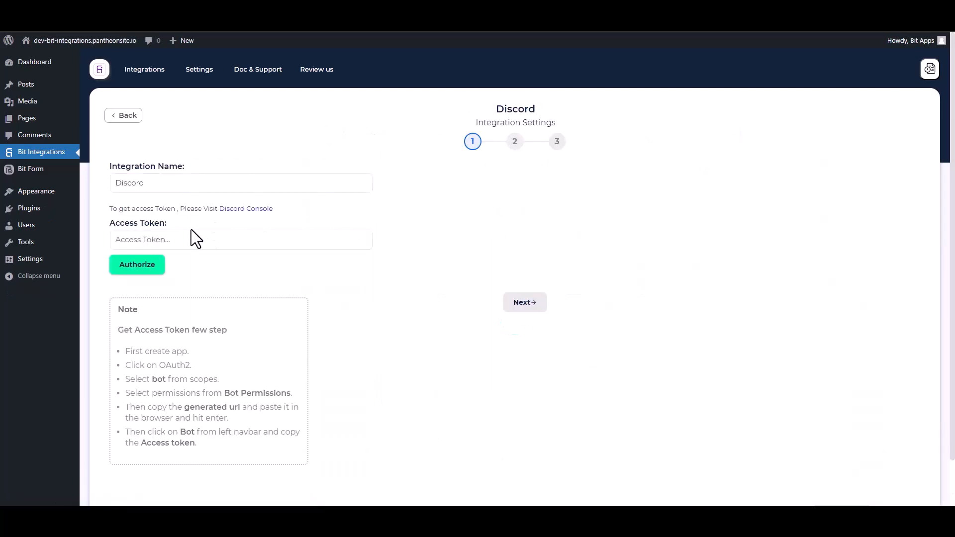
# Open the Discord developer console and create a new application named Bit Integrations, accepting the terms.
pyautogui.click(248, 210)
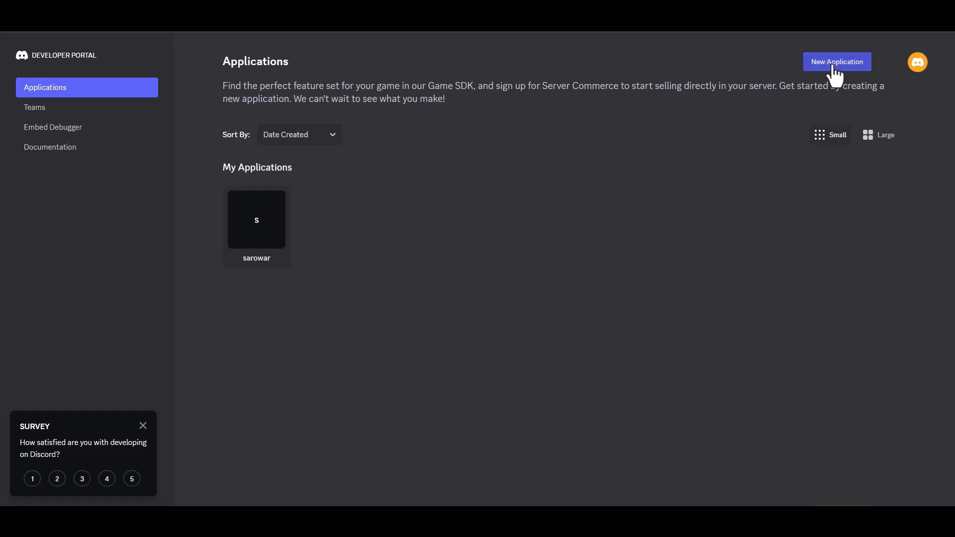
pyautogui.click(835, 74)
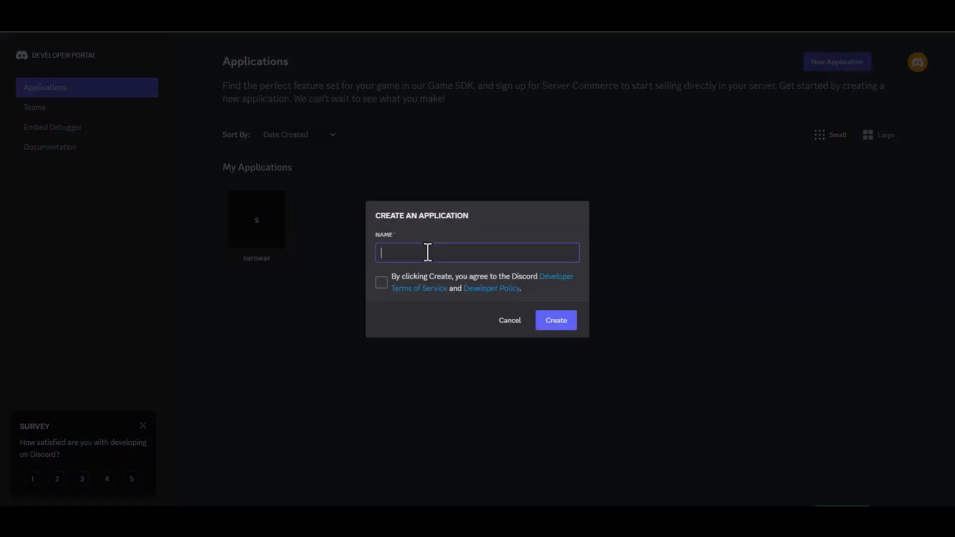
pyautogui.write('Bit')
pyautogui.write(' Integrat')
pyautogui.write('ui')
pyautogui.write('ions')
pyautogui.click(381, 282)
pyautogui.click(544, 329)
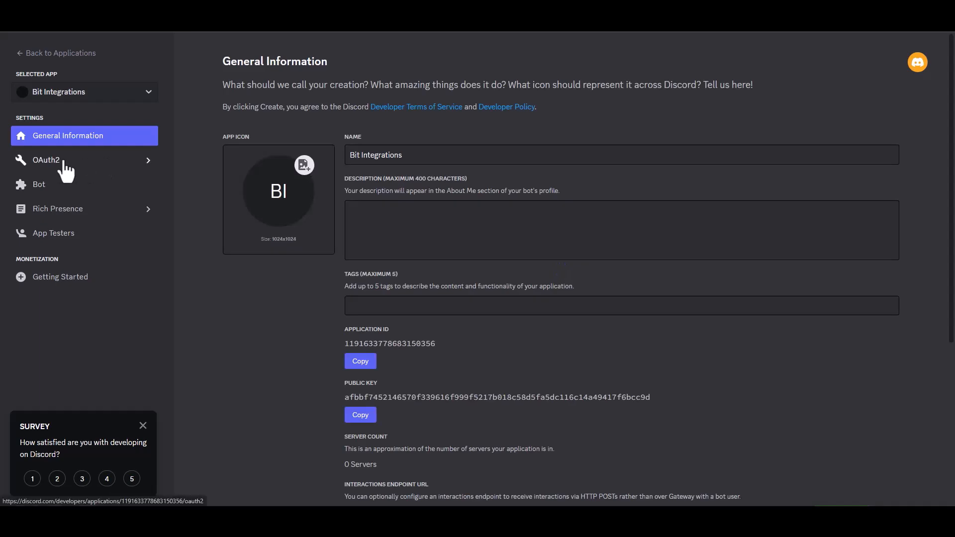
# In the application's OAuth2 URL Generator, select the bot scope.
pyautogui.click(66, 170)
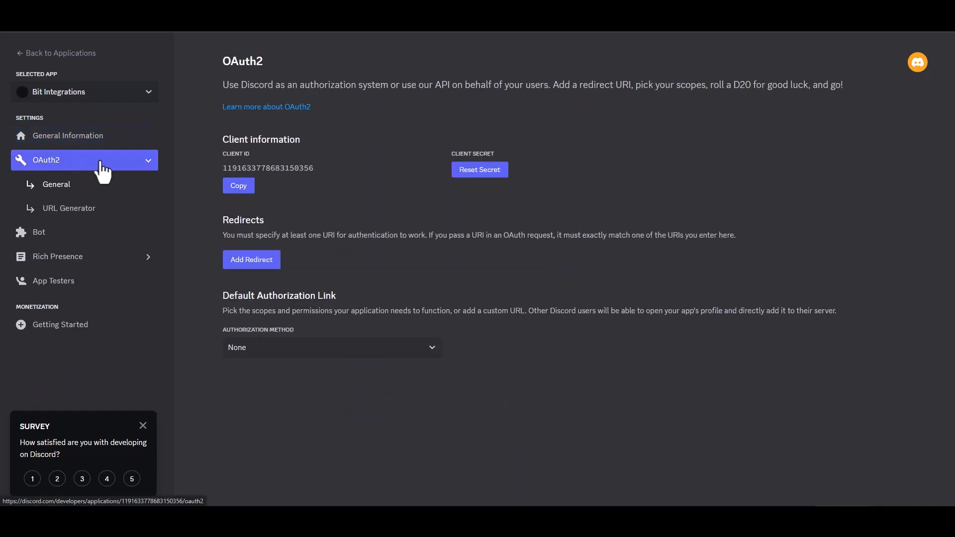
pyautogui.click(90, 210)
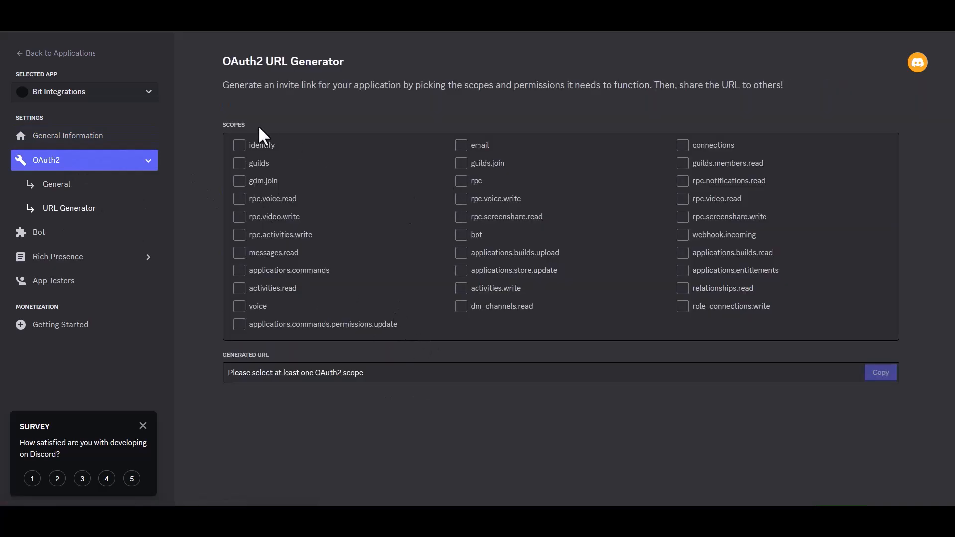
pyautogui.click(462, 238)
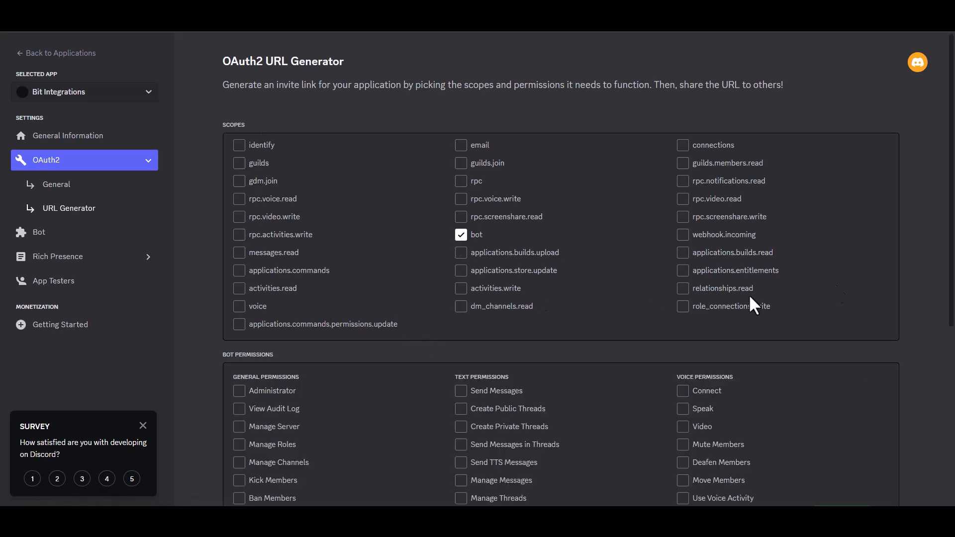
# Grant the bot Administrator permission and copy the generated URL.
pyautogui.scroll(-4, 908, 247)
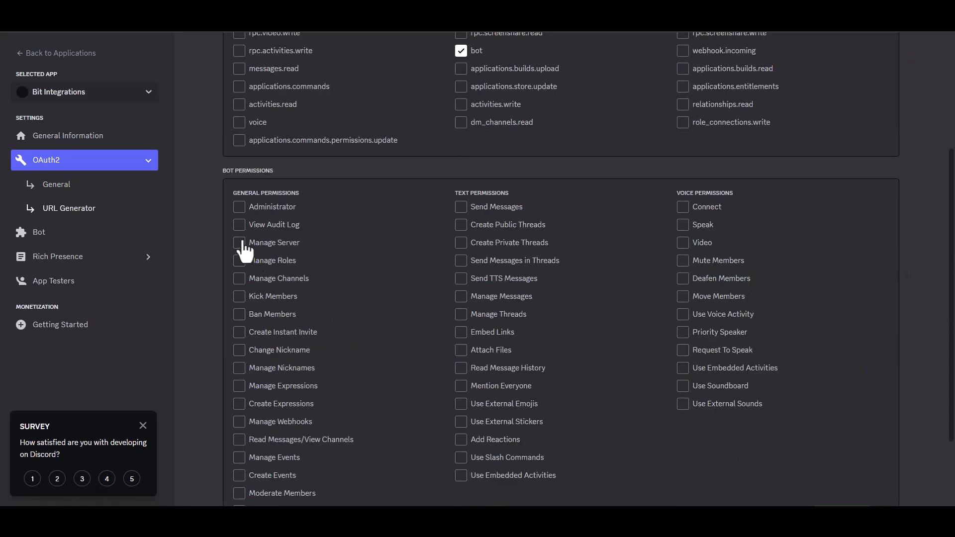
pyautogui.click(239, 207)
pyautogui.moveTo(952, 250); pyautogui.dragTo(952, 348)
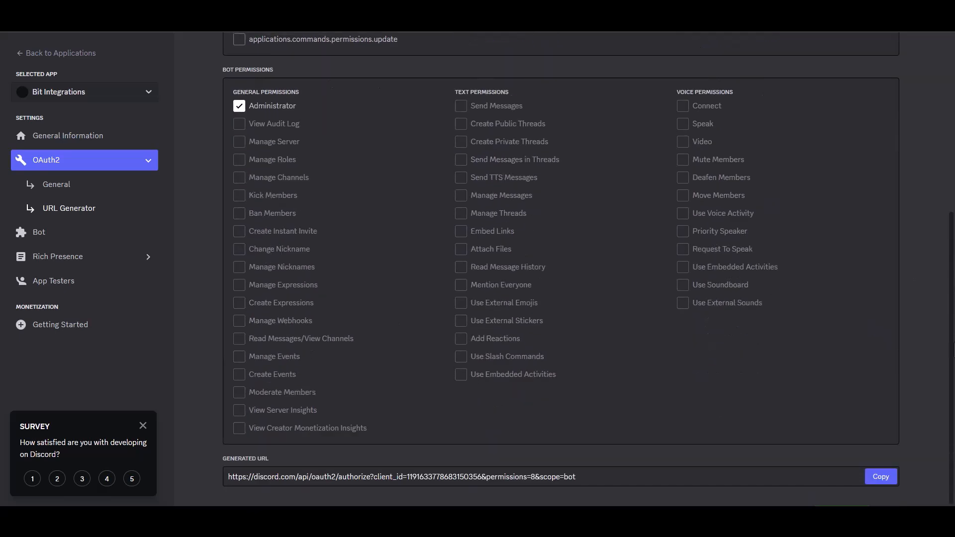
pyautogui.click(881, 476)
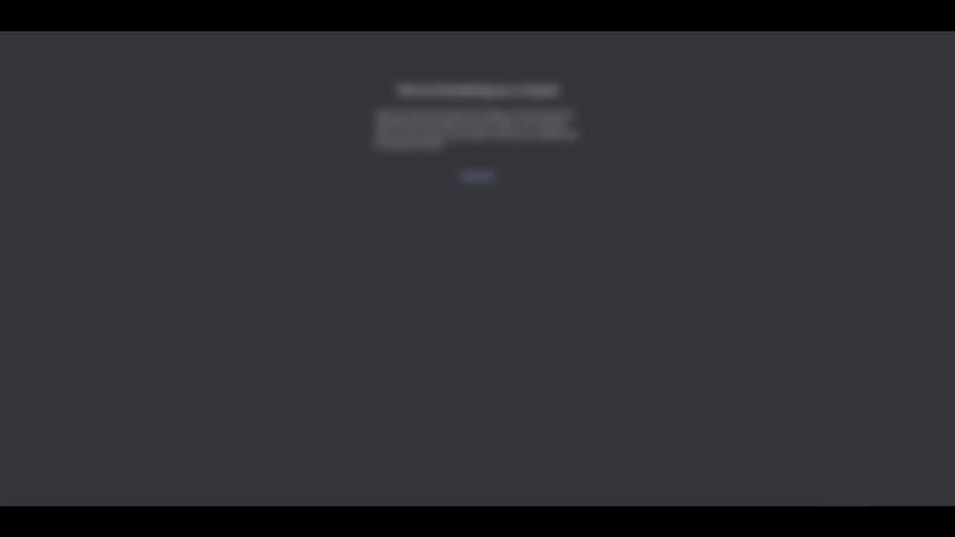
# Open the copied authorization URL and authorize the bot on the user's server.
pyautogui.hotkey('ctrl', 'v')
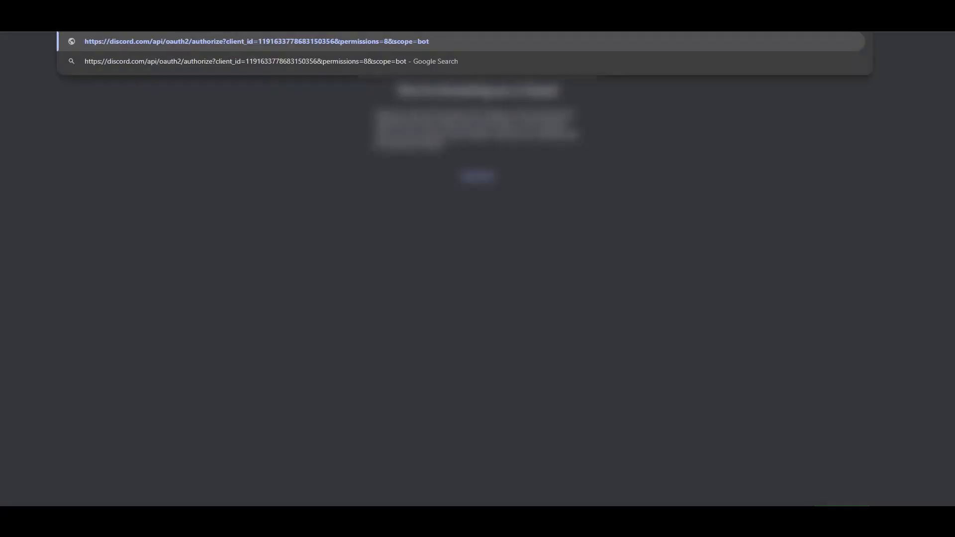
pyautogui.press('Return')
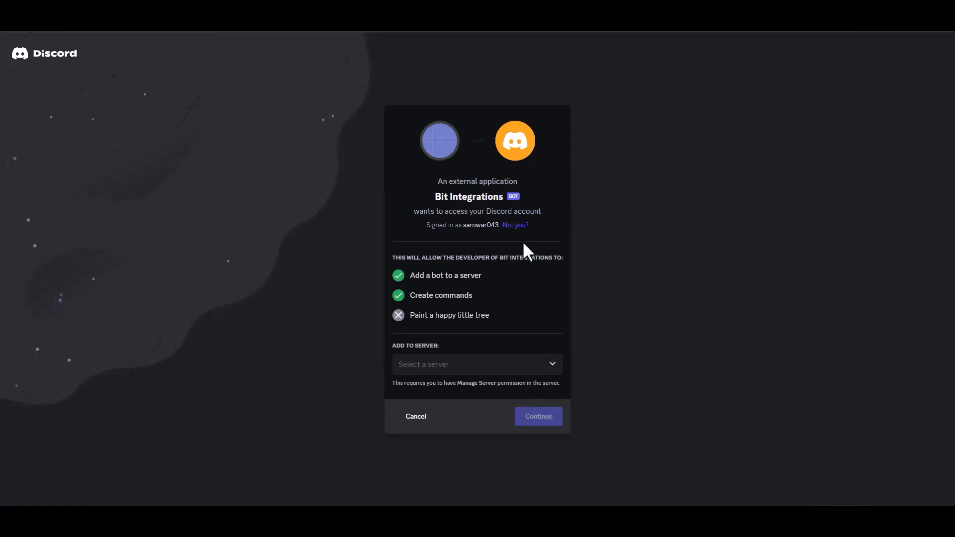
pyautogui.click(464, 368)
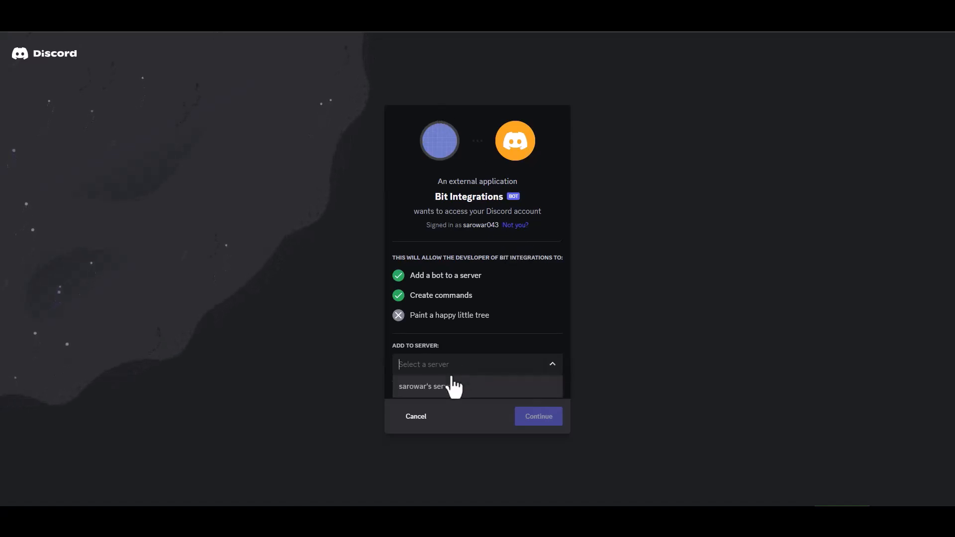
pyautogui.click(440, 386)
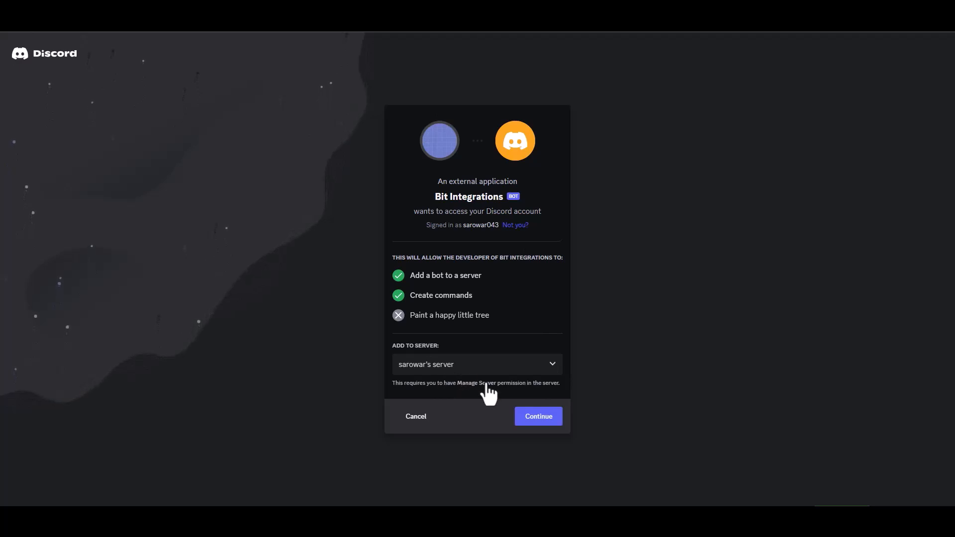
pyautogui.click(546, 419)
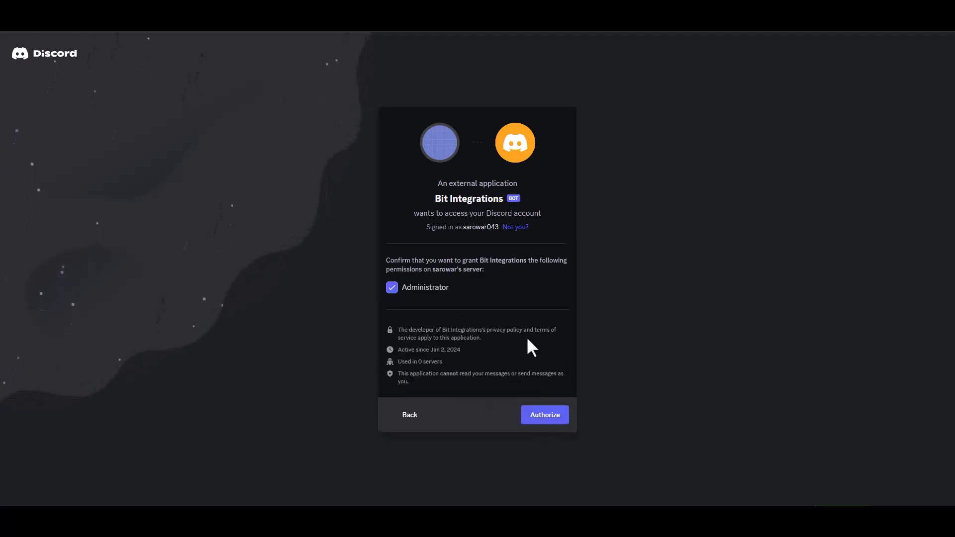
pyautogui.click(544, 414)
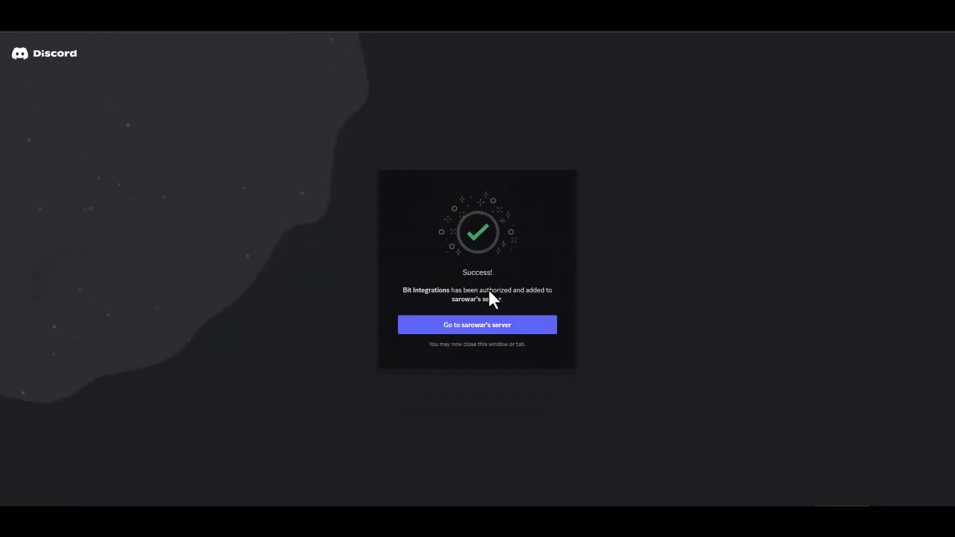
# Return to the application's Bot settings and reset the bot's token.
pyautogui.click(497, 329)
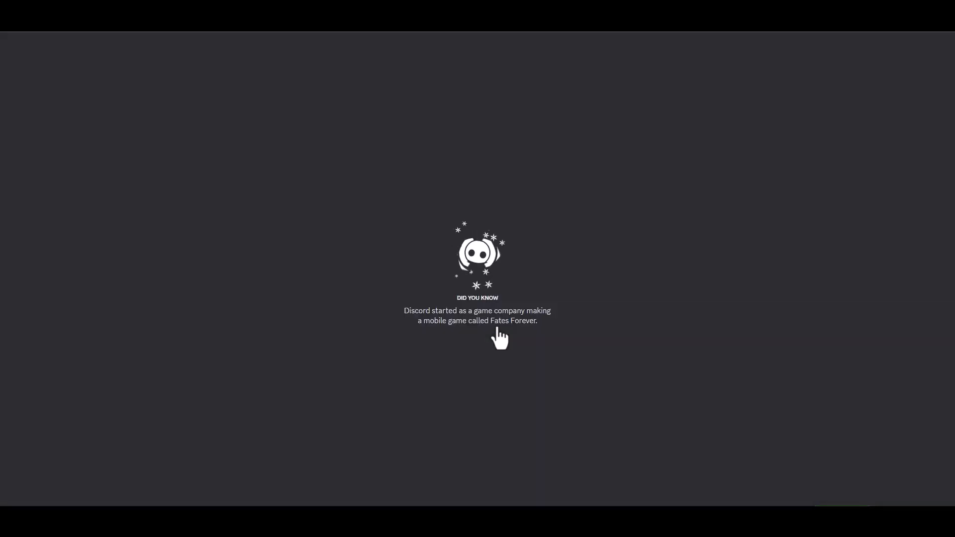
pyautogui.click(840, 455)
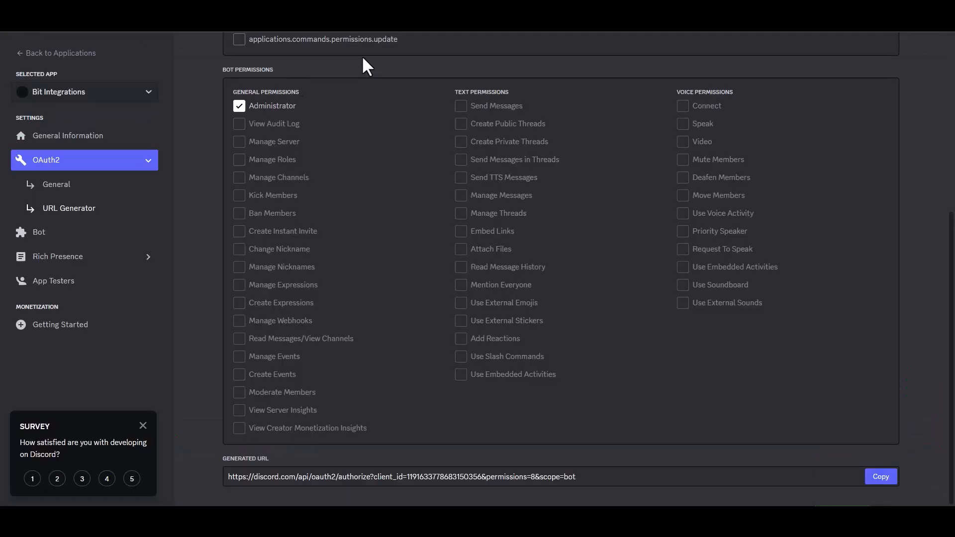
pyautogui.click(102, 233)
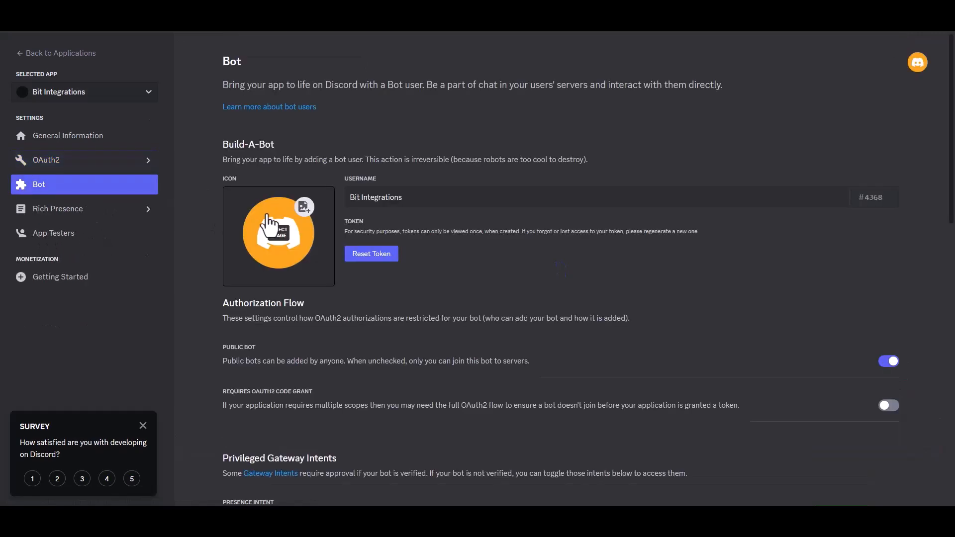
pyautogui.click(381, 254)
pyautogui.click(561, 301)
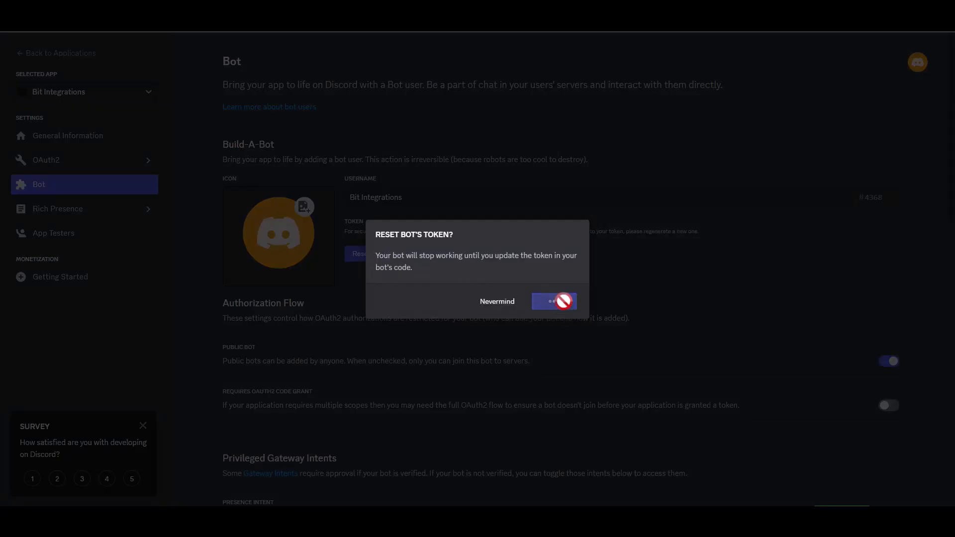
# Confirm the token reset, paste the bot's access token into the Discord integration's Access Token field, and authorize.
pyautogui.click(364, 298)
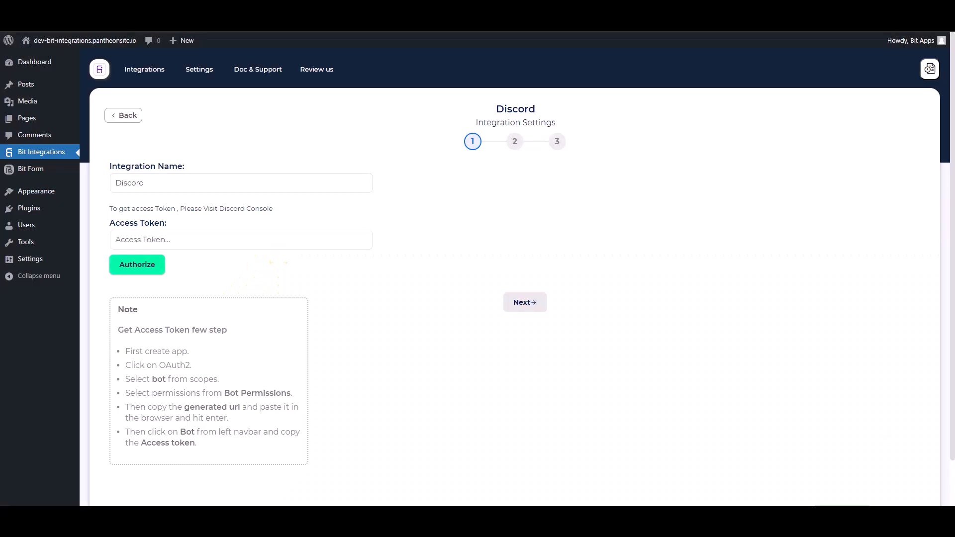
pyautogui.click(244, 244)
pyautogui.hotkey('ctrl', 'v')
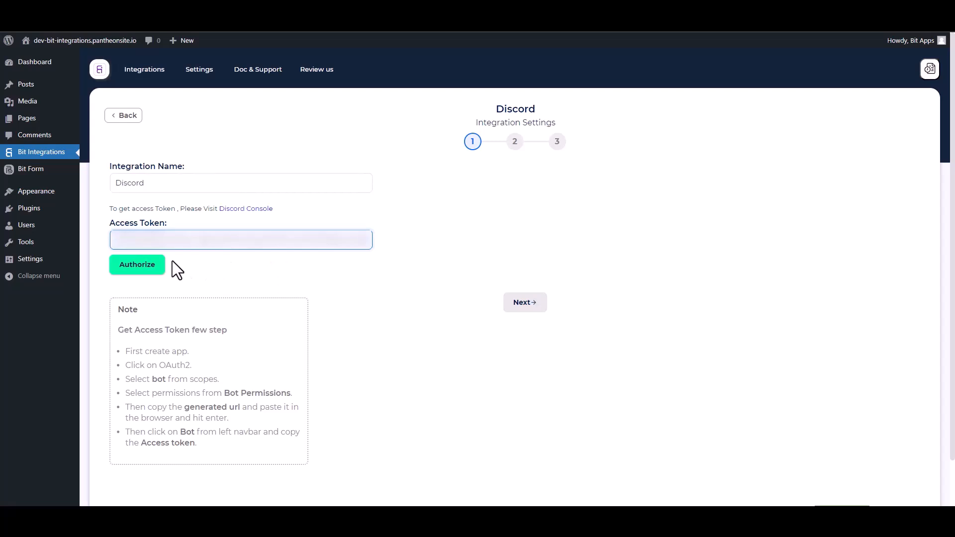
pyautogui.click(144, 264)
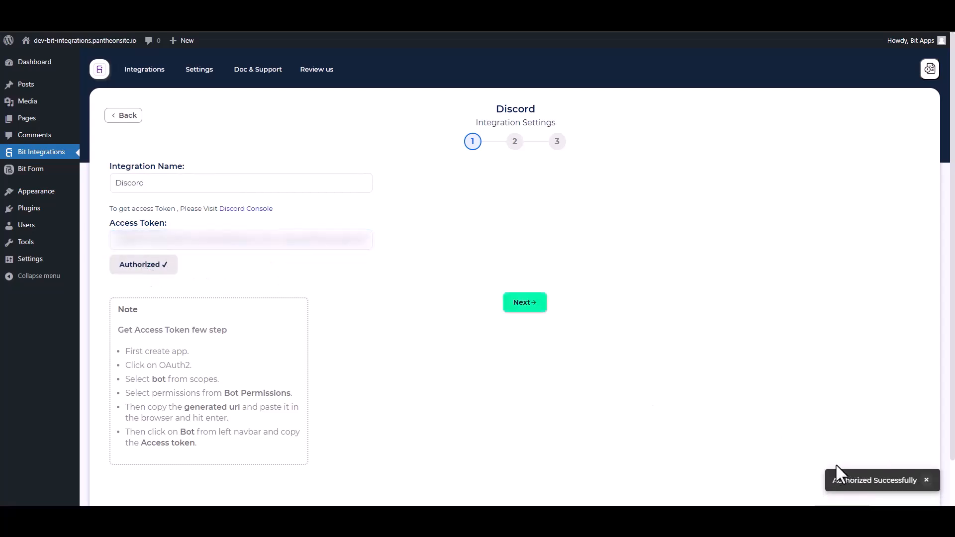
# Continue to the next stage and select the user's Discord server and its general channel.
pyautogui.click(526, 305)
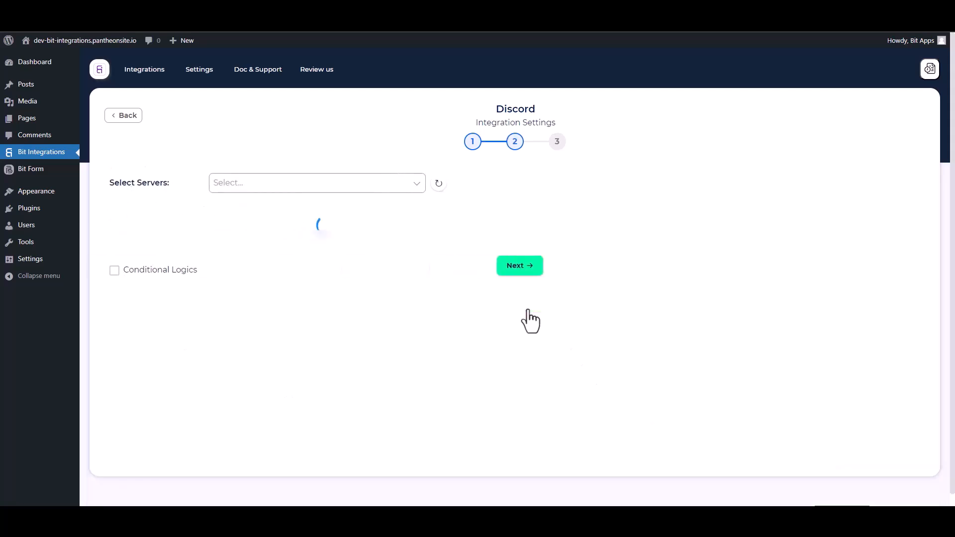
pyautogui.click(258, 188)
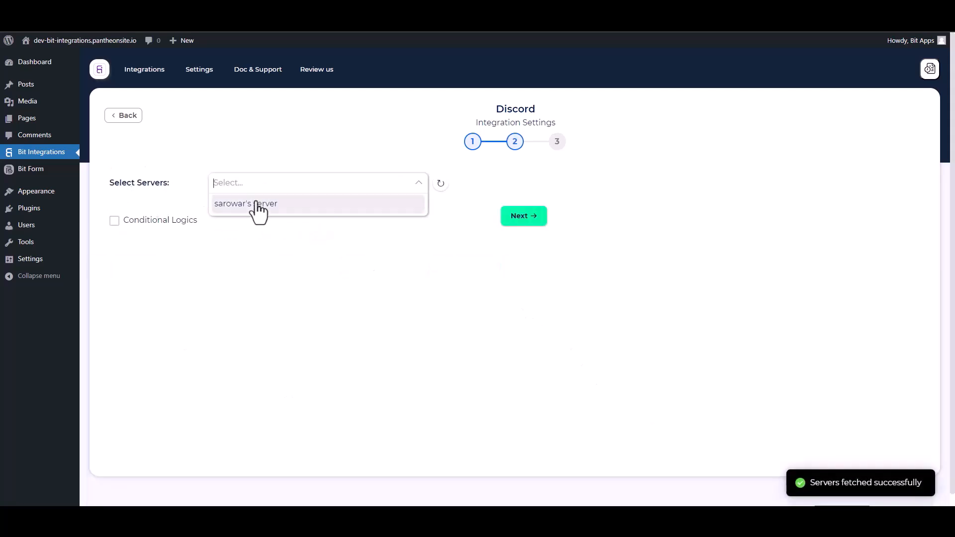
pyautogui.click(257, 204)
pyautogui.click(213, 210)
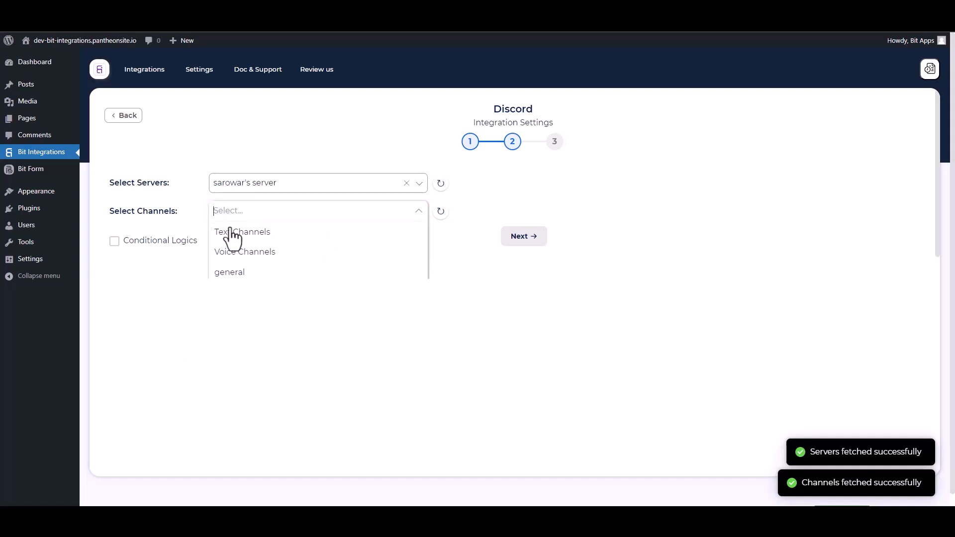
pyautogui.click(229, 273)
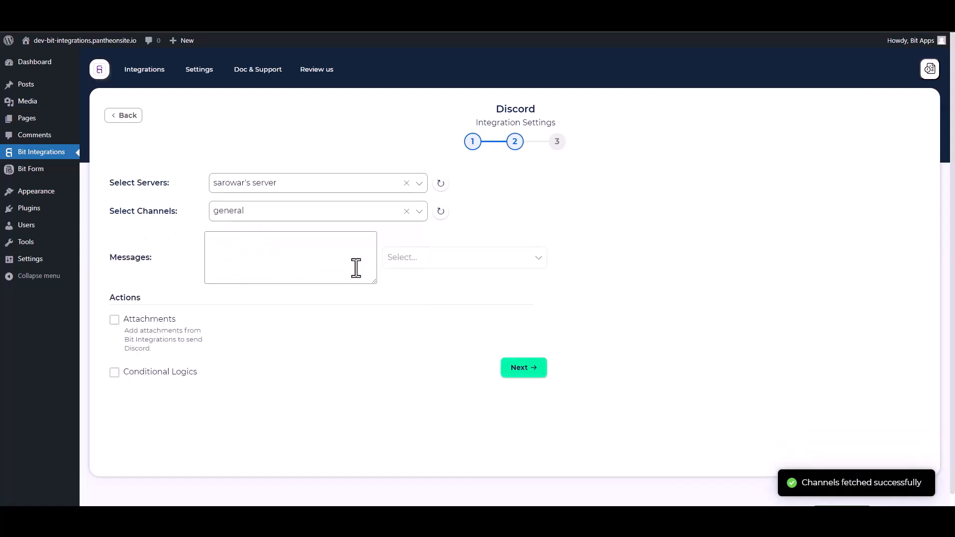
# Add the Name, Email and Phone form fields to the message content.
pyautogui.click(396, 258)
pyautogui.click(394, 281)
pyautogui.click(401, 299)
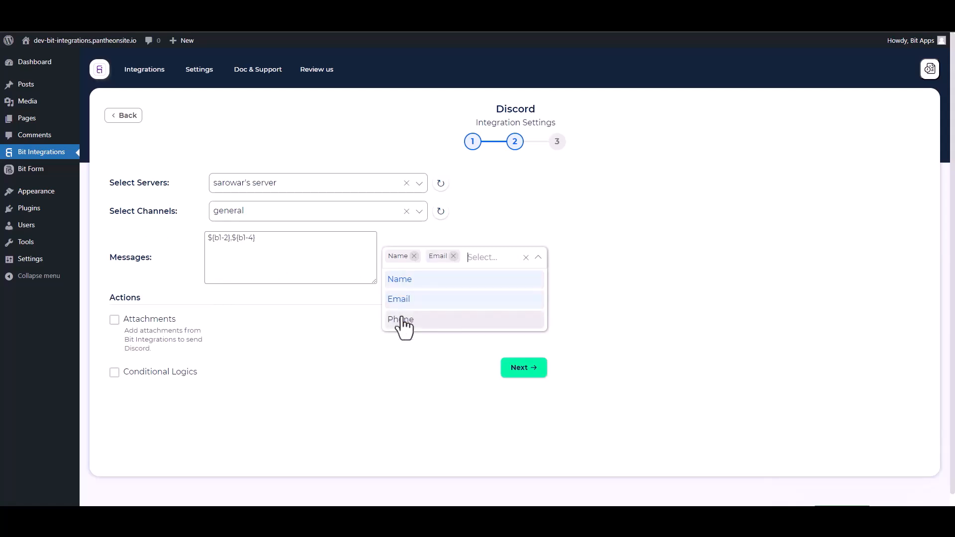
pyautogui.click(401, 320)
pyautogui.click(336, 383)
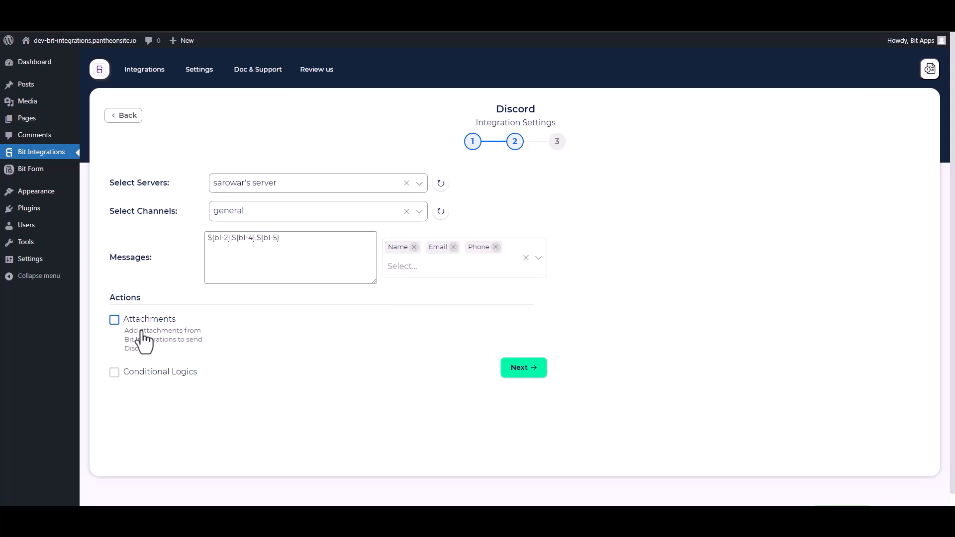
# Leave conditional logic off, continue, and save the Discord integration.
pyautogui.click(114, 374)
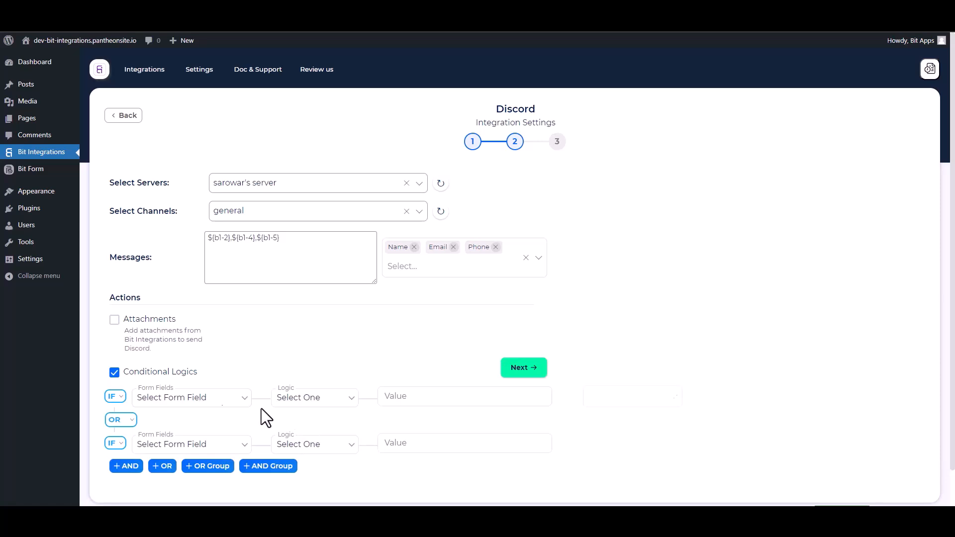
pyautogui.click(114, 372)
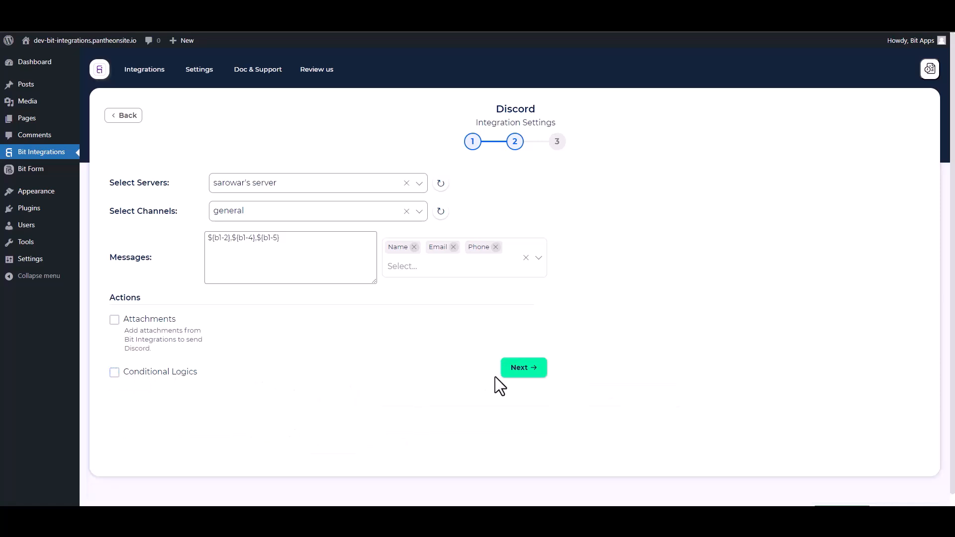
pyautogui.click(520, 378)
pyautogui.click(517, 226)
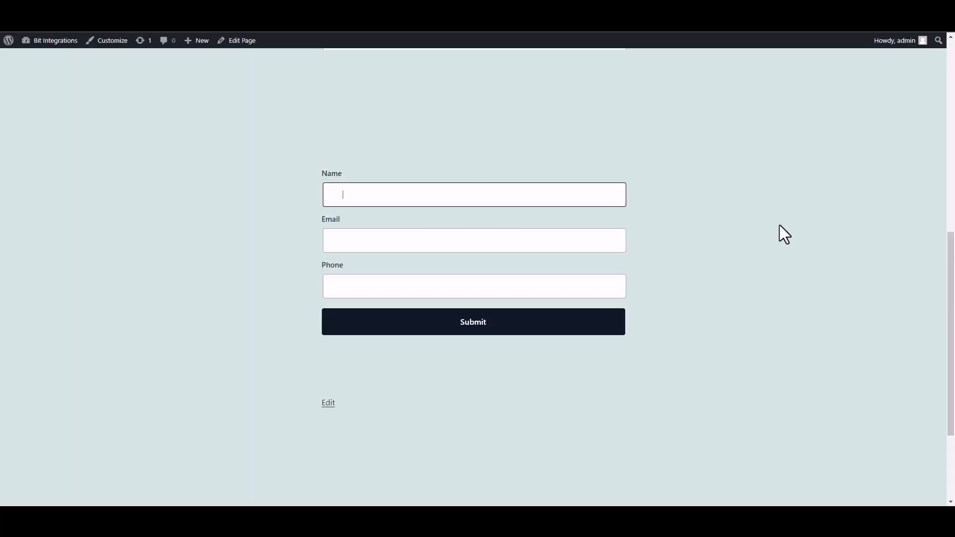
# On the front-end form, enter Bit Integrations in the Name field.
pyautogui.write('Bit INTEGRAT')
pyautogui.press('BackSpace')
pyautogui.press('BackSpace')
pyautogui.press('BackSpace')
pyautogui.press('BackSpace')
pyautogui.press('BackSpace')
pyautogui.press('BackSpace')
pyautogui.press('BackSpace')
pyautogui.write('nter')
pyautogui.write('grat')
pyautogui.write('io')
pyautogui.click(543, 244)
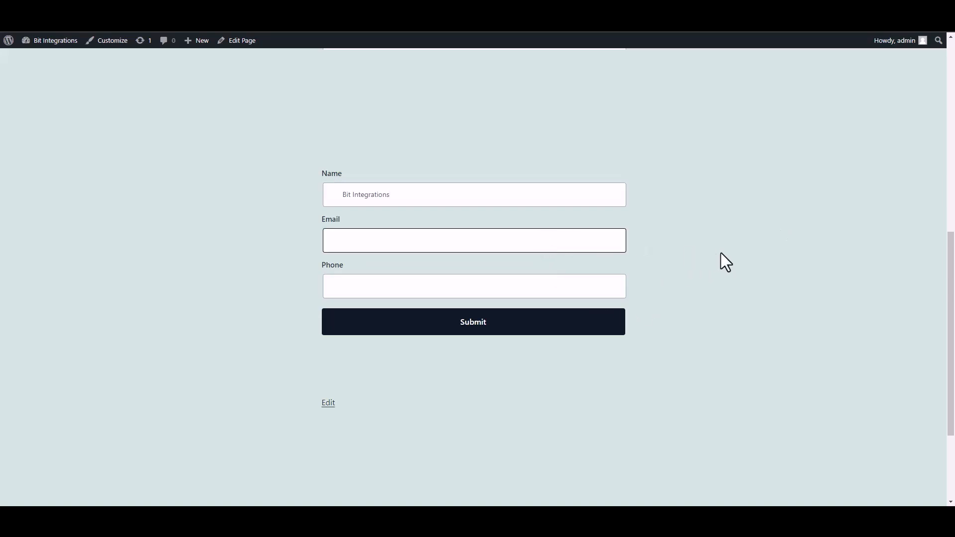
# Fill in a test email address and phone number, then submit the form.
pyautogui.click(589, 286)
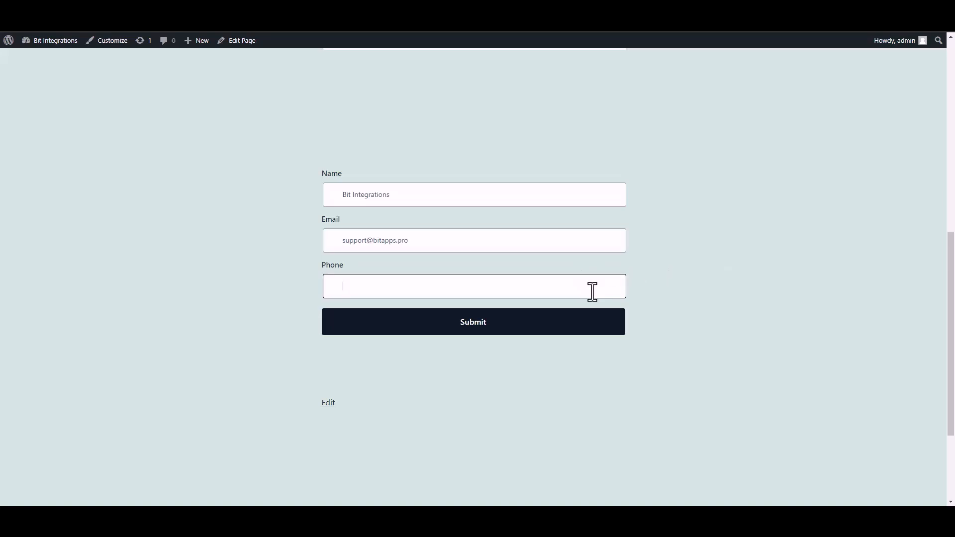
pyautogui.write('444555666')
pyautogui.click(606, 325)
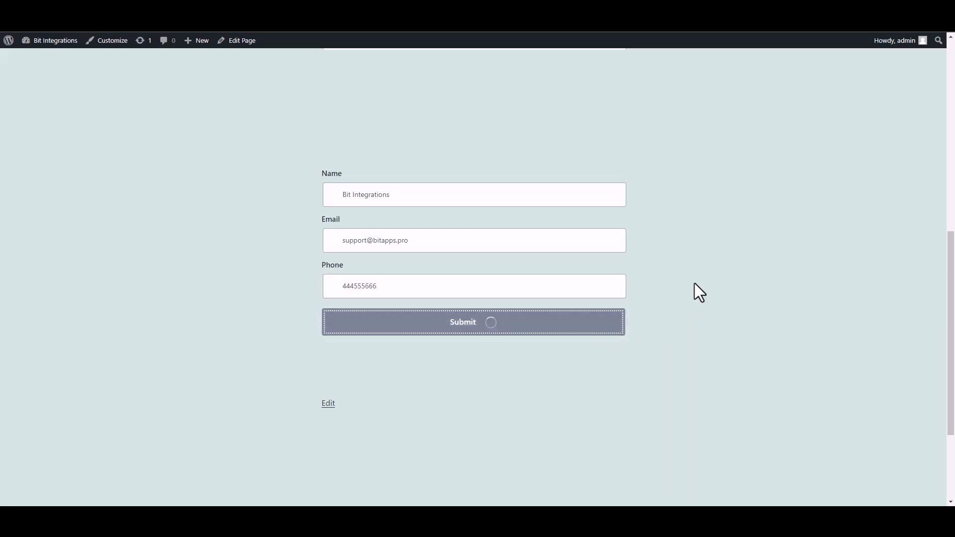
# Examine the Discord server's general channel for the bot's message containing the submitted form data.
pyautogui.moveTo(307, 378); pyautogui.dragTo(661, 386)
pyautogui.click(681, 378)
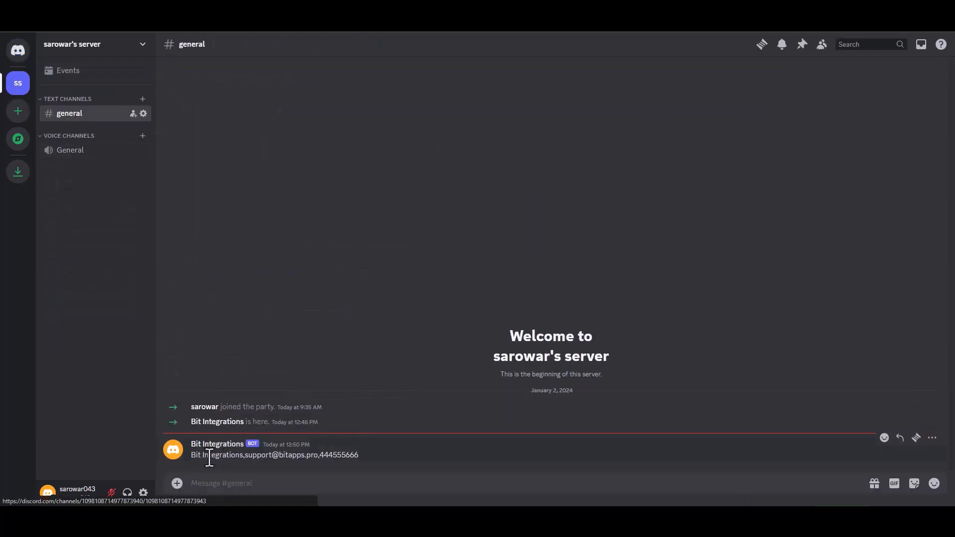
pyautogui.moveTo(360, 458); pyautogui.dragTo(191, 457)
pyautogui.click(408, 458)
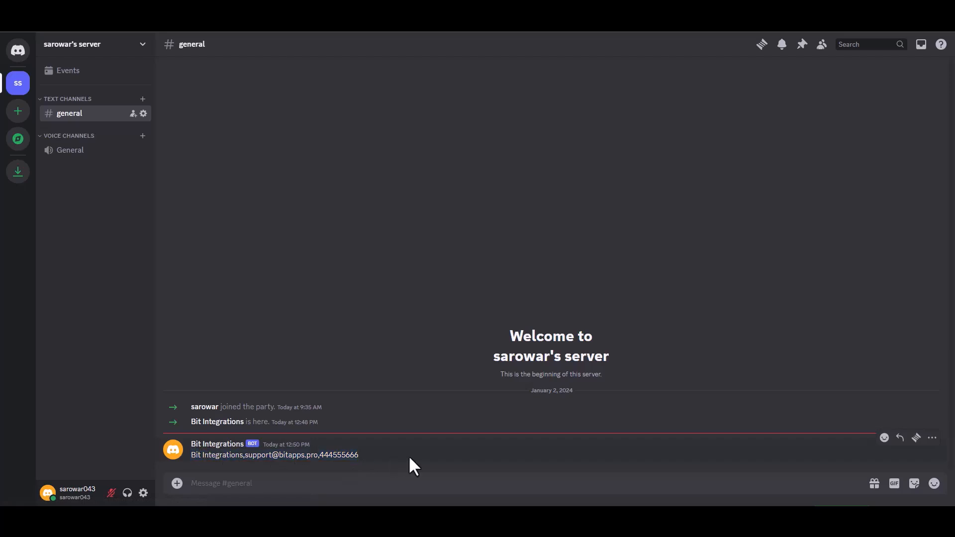